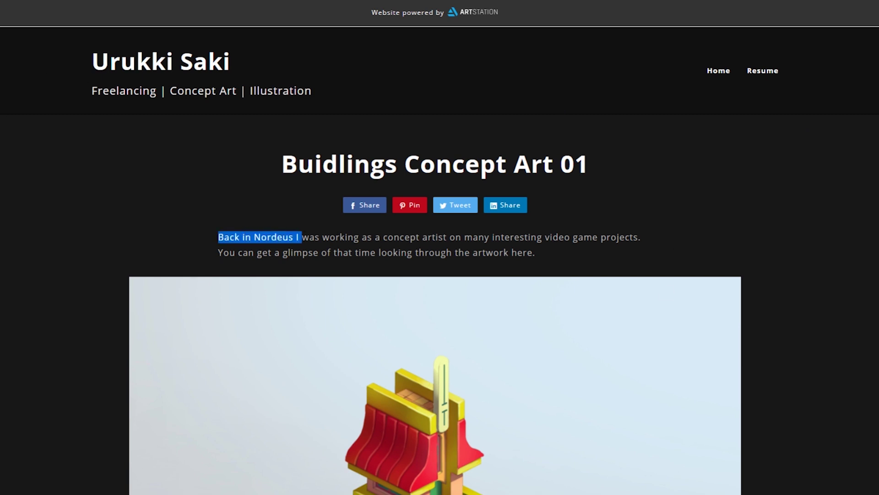
# - Scroll the ArtStation project page down to the green-roofed orange building concept art
pyautogui.scroll(-10, 440, 247)
pyautogui.scroll(-10, 439, 247)
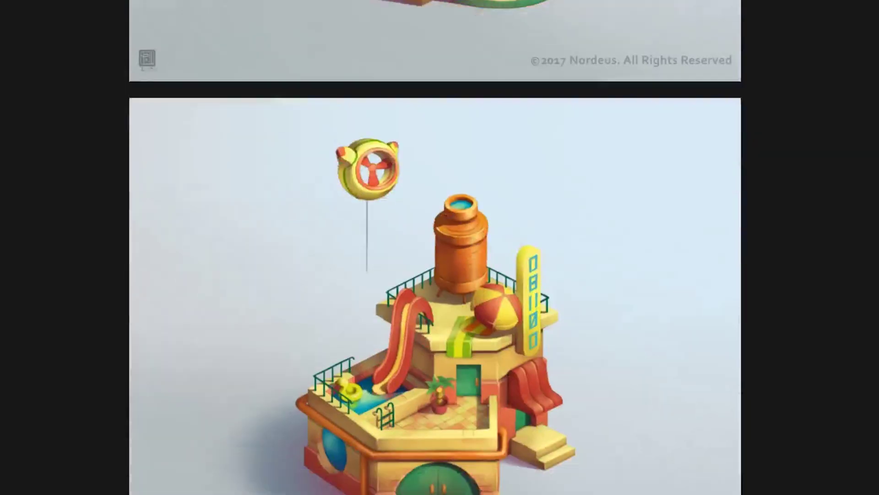
pyautogui.scroll(-10, 440, 247)
pyautogui.scroll(-5, 439, 247)
pyautogui.scroll(2, 440, 247)
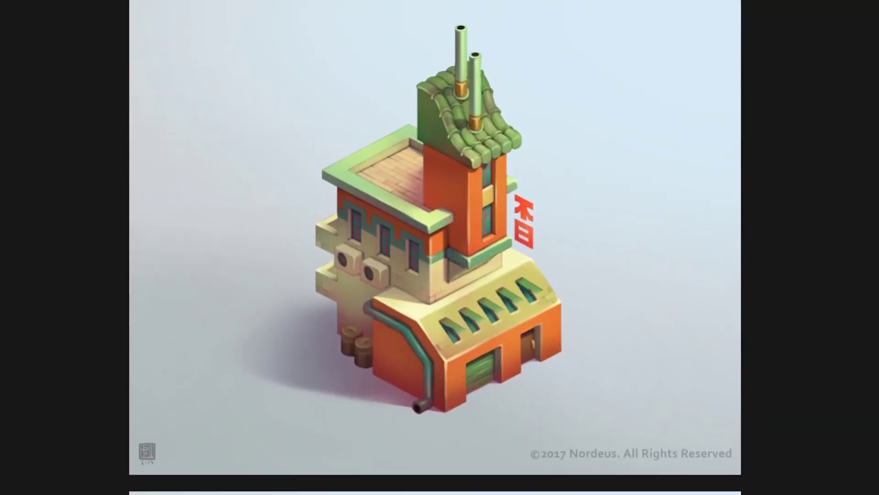
pyautogui.scroll(-10, 691, 320)
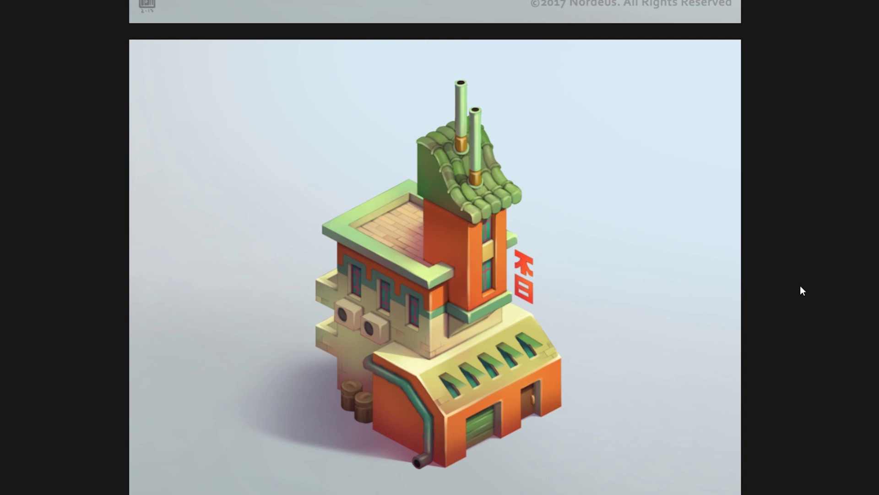
pyautogui.scroll(-1, 715, 269)
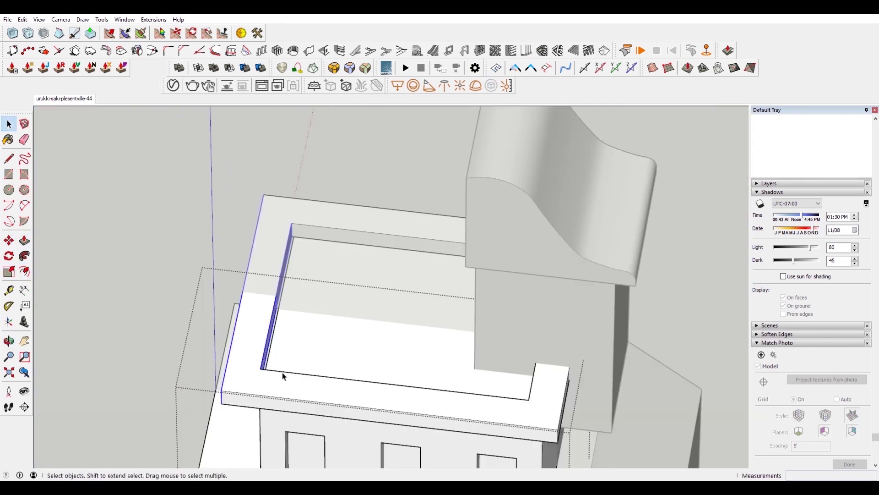
# - Orbit around the block model to view the building from the side
pyautogui.moveTo(284, 376)
pyautogui.mouseDown(button='middle')
pyautogui.moveTo(373, 255)
pyautogui.moveTo(415, 174)
pyautogui.mouseUp(button='middle')
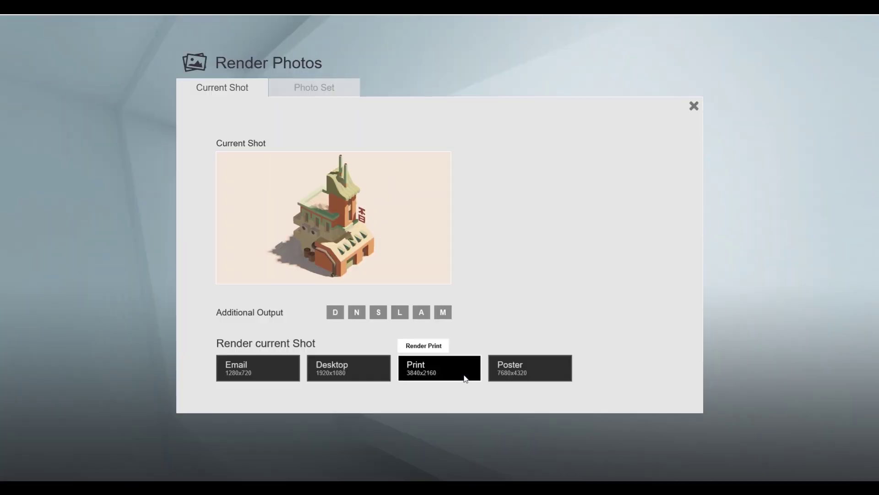
# - Start rendering the sunlit photo scene at 3840x2160
pyautogui.click(465, 379)
# - Confirm saving the 3840x2160 render as a JPG file
pyautogui.press('Return')
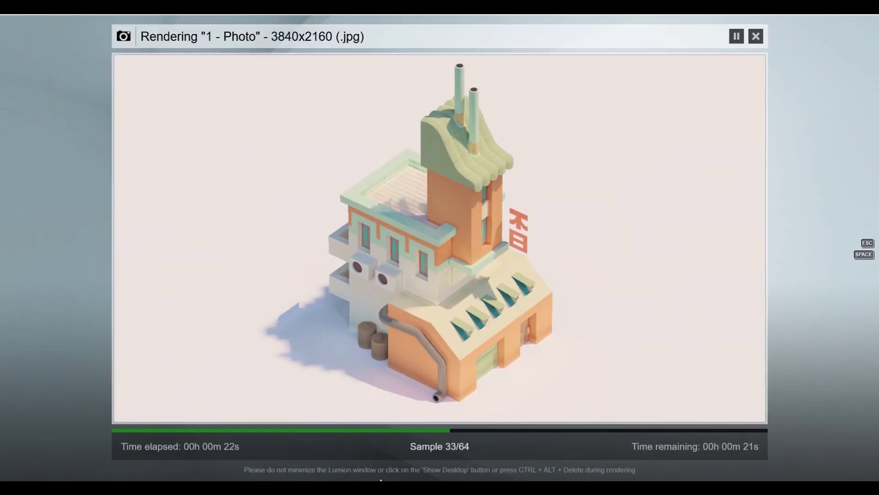